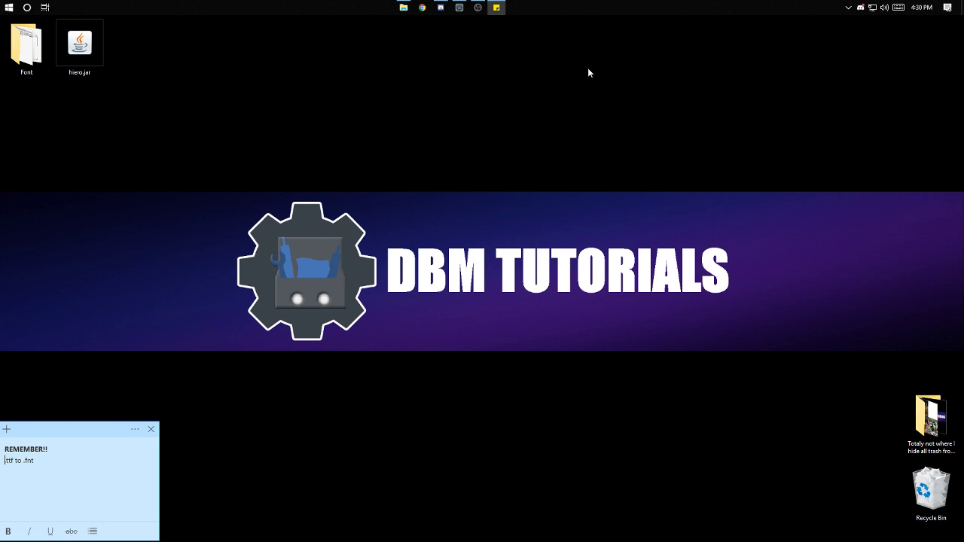
# Step: Open the browser at the pasted hiero.jar download page
pyautogui.click(424, 8)
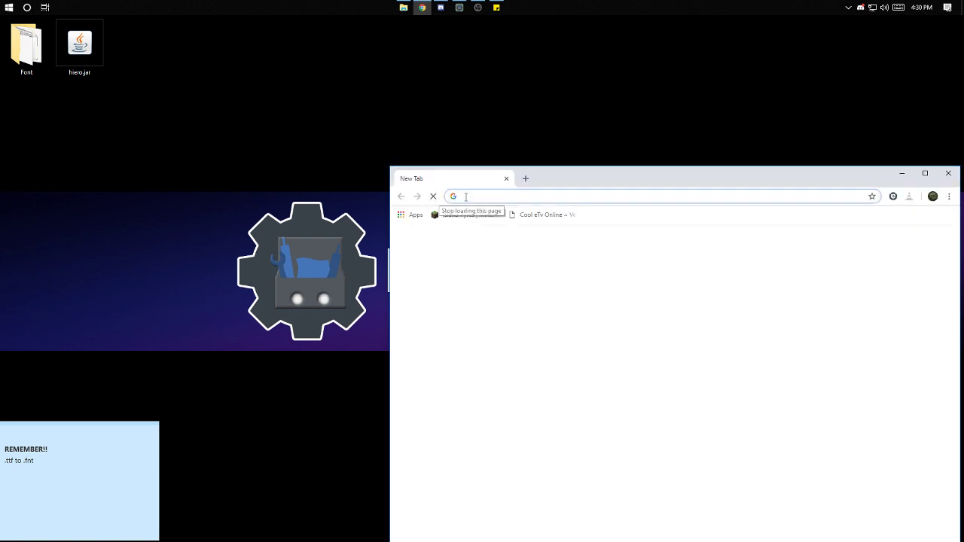
pyautogui.write('http://www.mediafire.com/file/hlwbhemfgog51tu/hiero.jar/file')
pyautogui.press('Return')
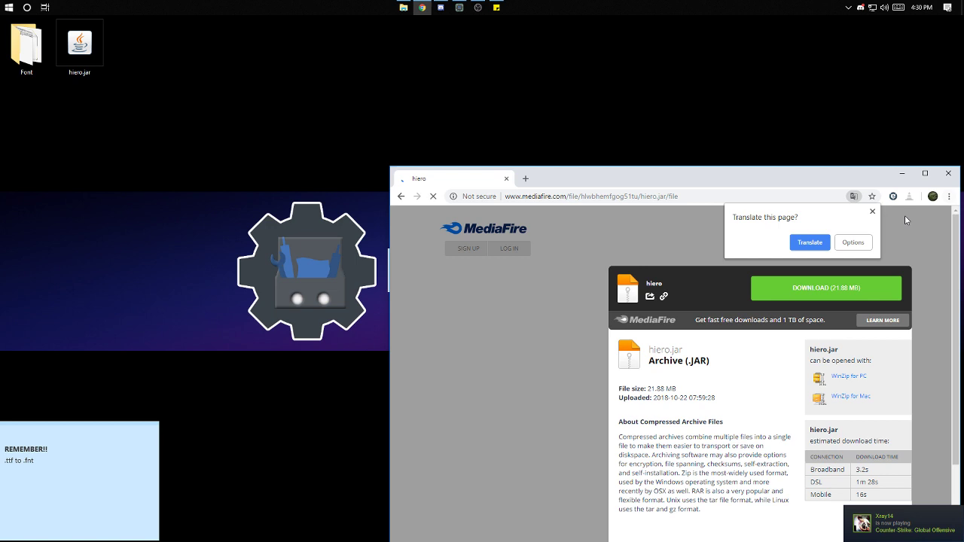
pyautogui.click(871, 211)
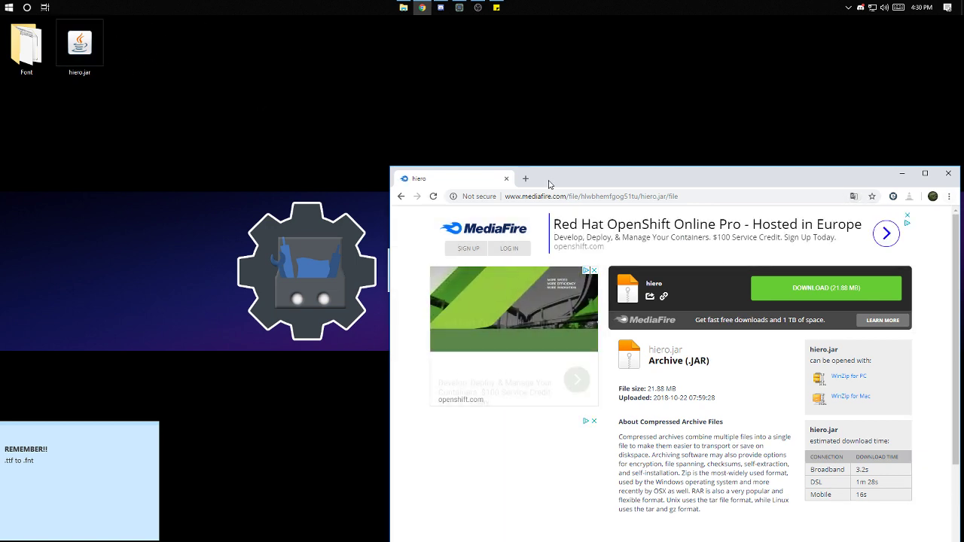
# Step: Replace the web address to load the 1001freefonts.com site
pyautogui.click(584, 199)
pyautogui.press('BackSpace')
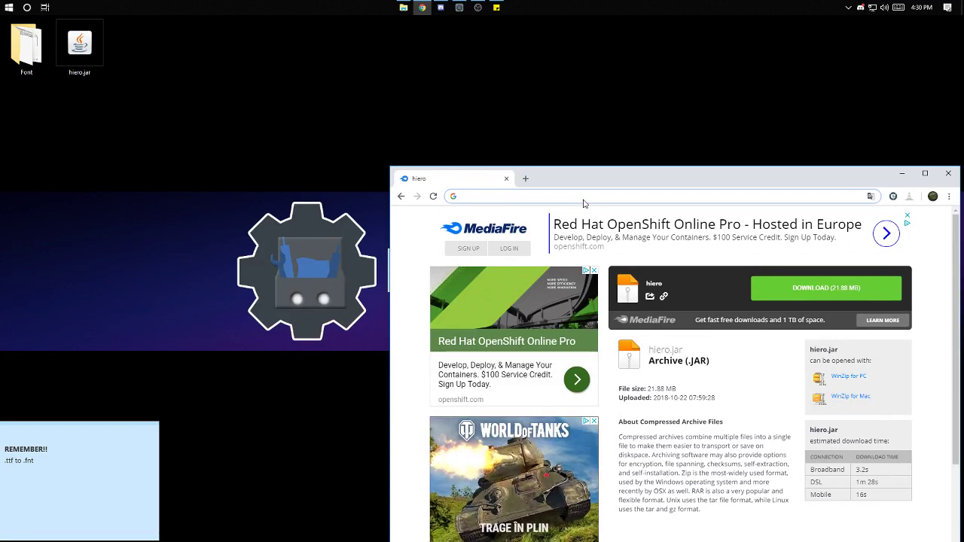
pyautogui.write('1001freefonts.com')
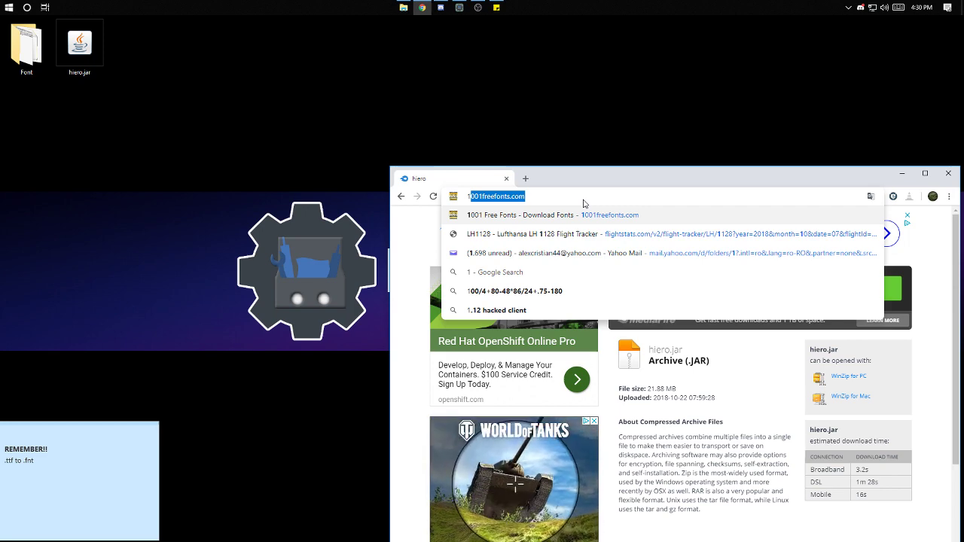
pyautogui.press('Return')
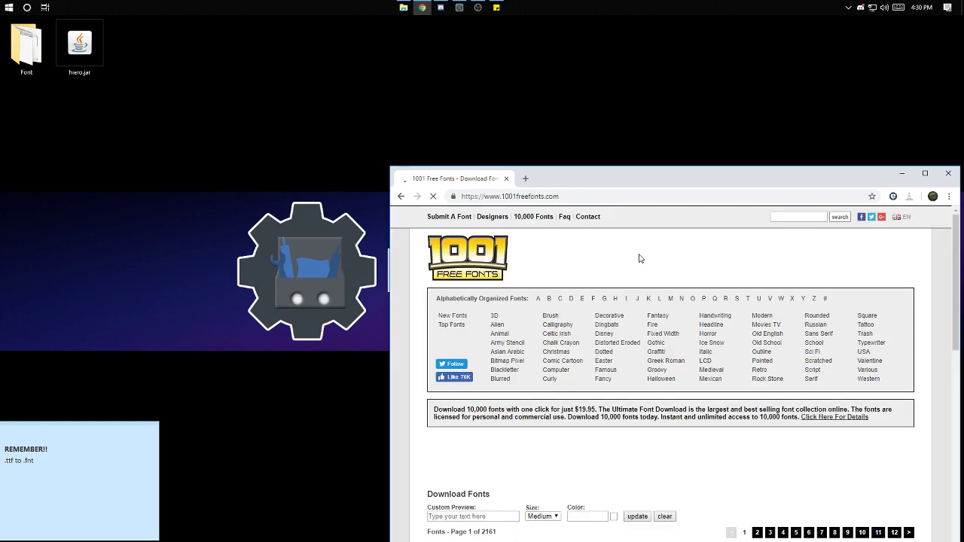
# Step: Maximize the browser and scroll through the 1001freefonts.com page
pyautogui.scroll(-3, 669, 338)
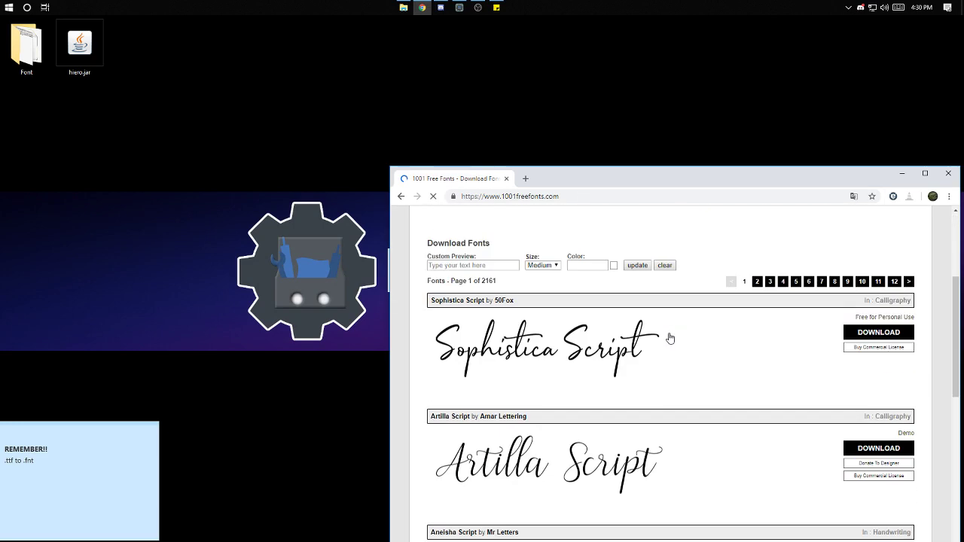
pyautogui.scroll(-4, 670, 338)
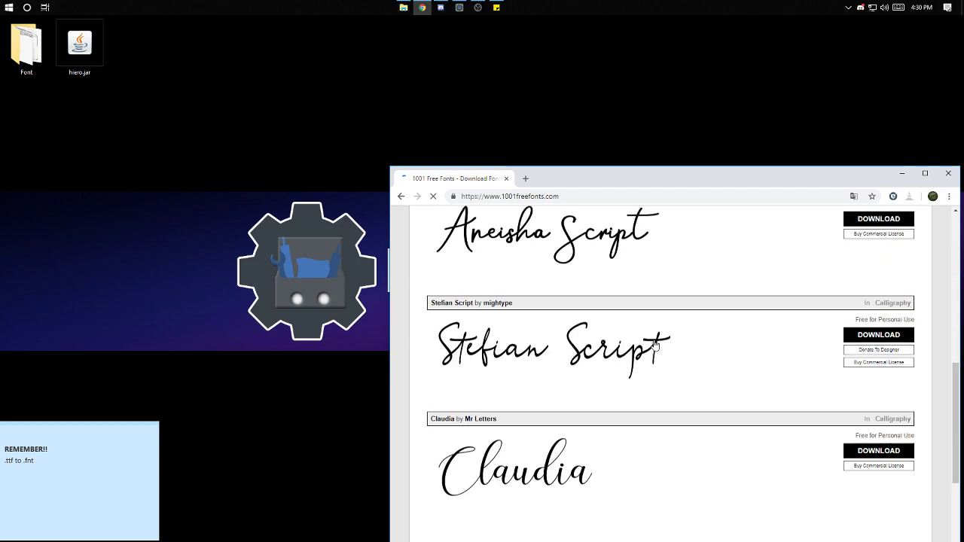
pyautogui.click(920, 175)
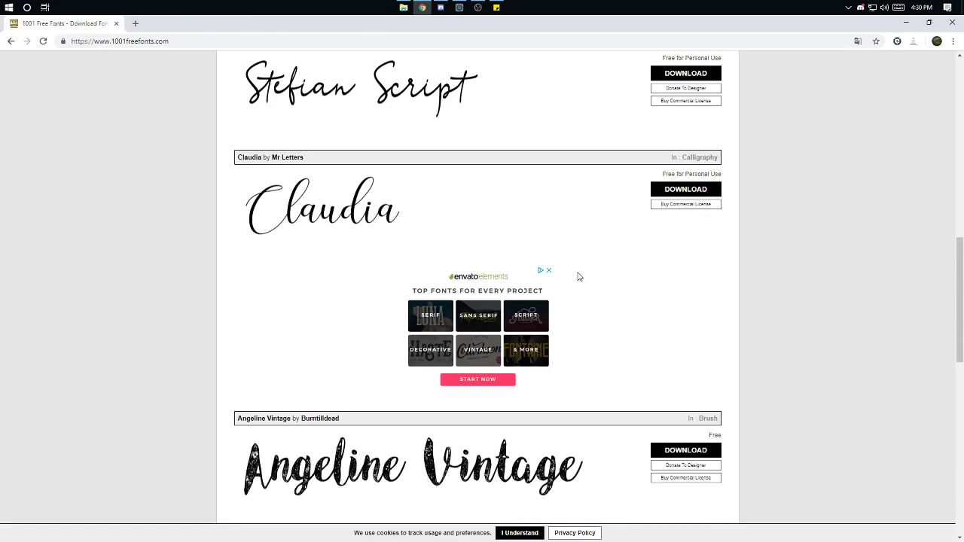
pyautogui.scroll(-2, 579, 276)
pyautogui.scroll(-2, 574, 276)
pyautogui.scroll(-2, 572, 275)
pyautogui.scroll(-2, 570, 281)
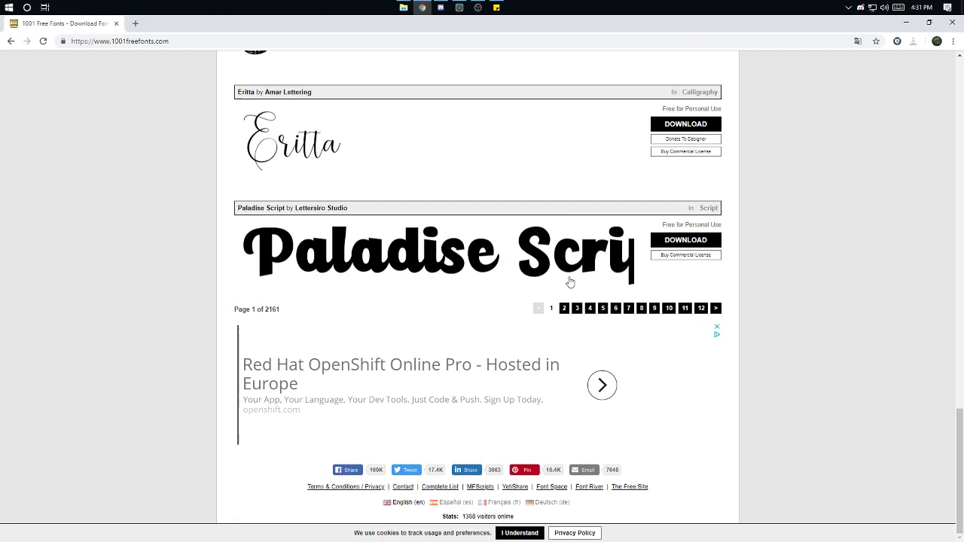
pyautogui.scroll(4, 570, 282)
pyautogui.scroll(4, 567, 280)
pyautogui.scroll(3, 568, 280)
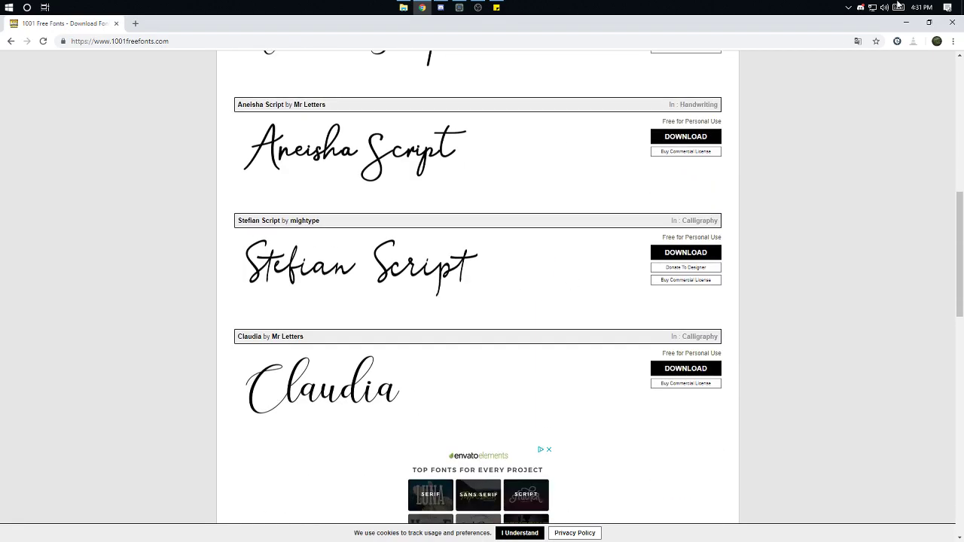
# Step: Delete America.fnt, America.png, orange.fnt and orange.png from the desktop Font folder
pyautogui.click(906, 22)
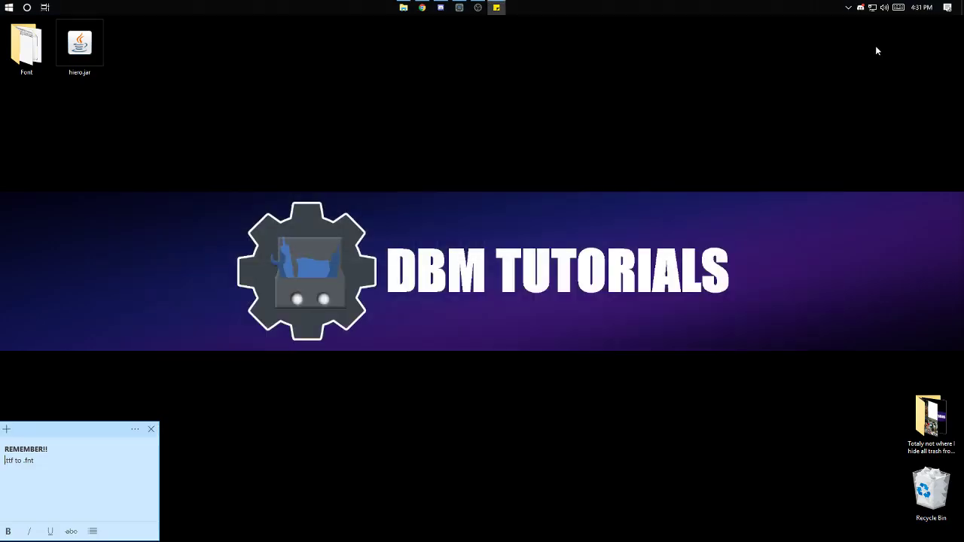
pyautogui.click(31, 50)
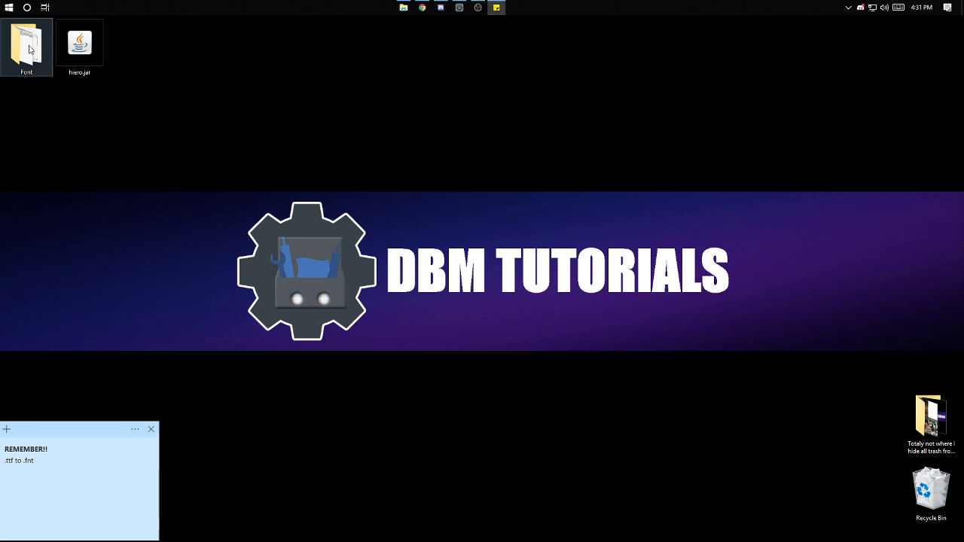
pyautogui.doubleClick(30, 49)
pyautogui.click(272, 480)
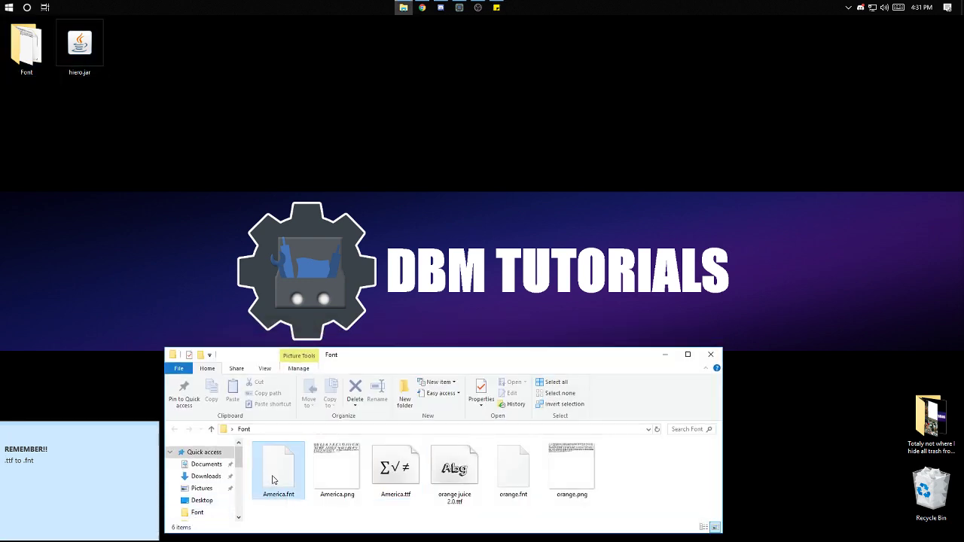
pyautogui.click(329, 473)
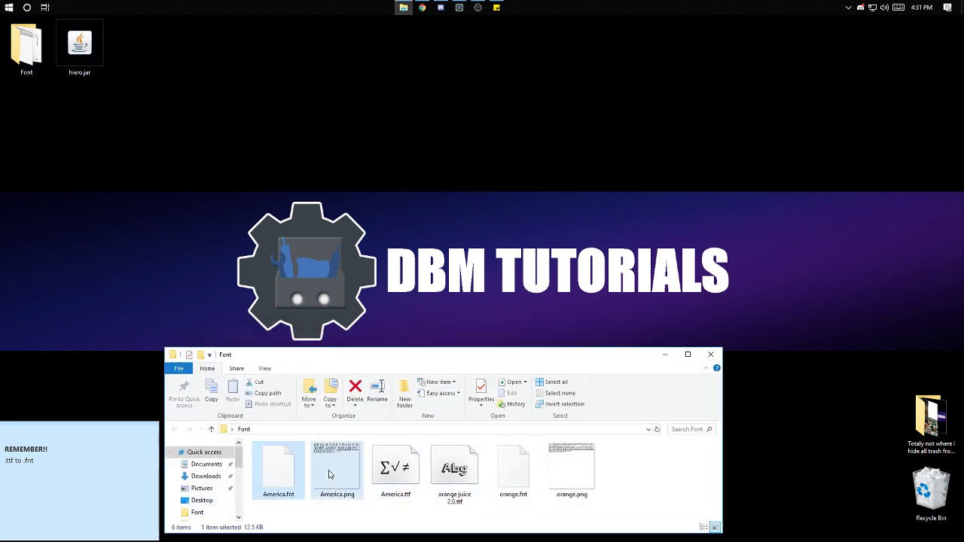
pyautogui.keyDown('ctrl'); pyautogui.click(514, 467); pyautogui.keyUp('ctrl')
pyautogui.keyDown('ctrl'); pyautogui.click(577, 466); pyautogui.keyUp('ctrl')
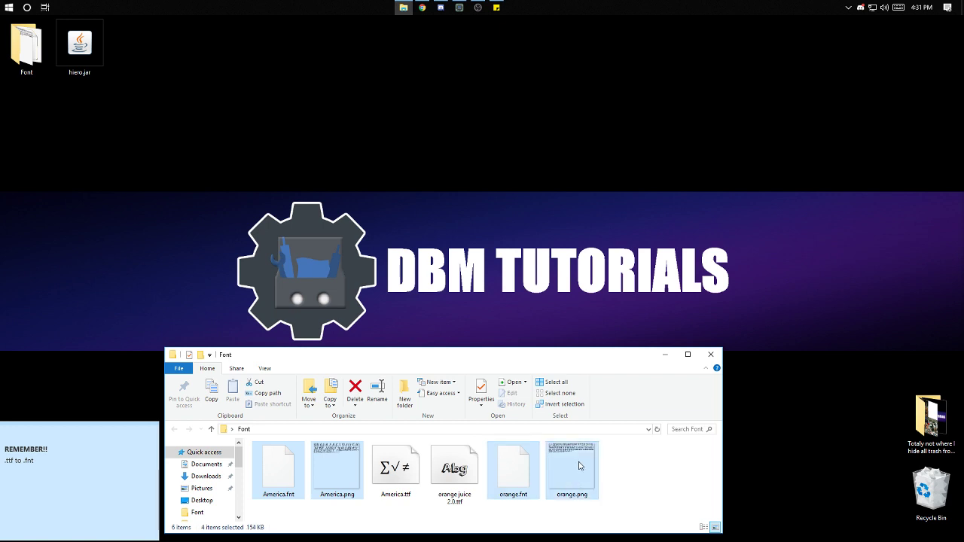
pyautogui.press('Delete')
pyautogui.click(92, 51)
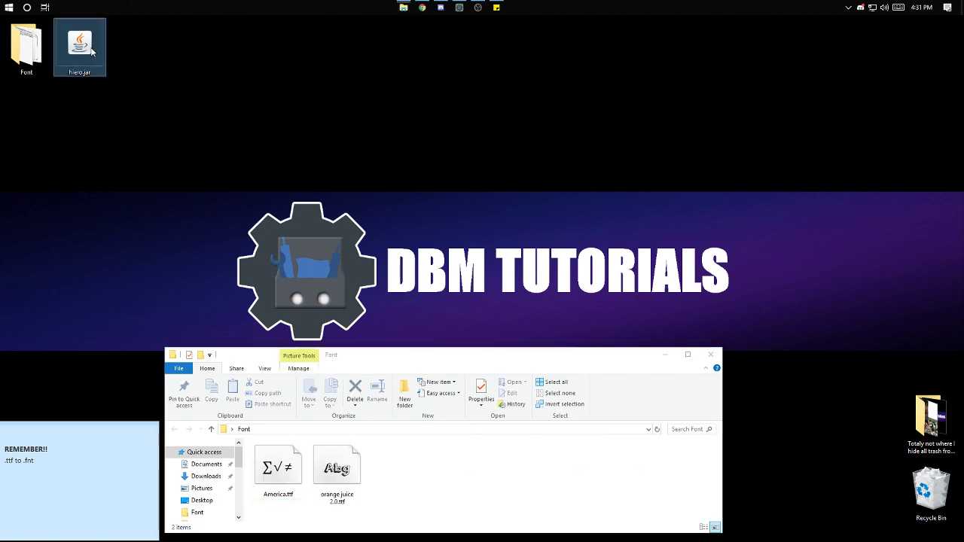
# Step: Launch hiero.jar and use orange juice 2.0.ttf from the Font folder as the font source
pyautogui.doubleClick(92, 52)
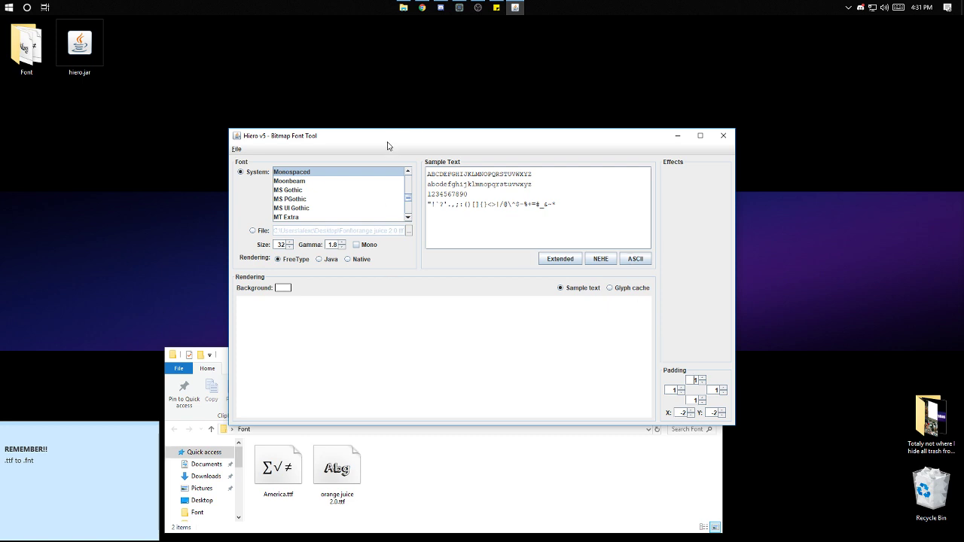
pyautogui.moveTo(388, 145); pyautogui.dragTo(384, 61)
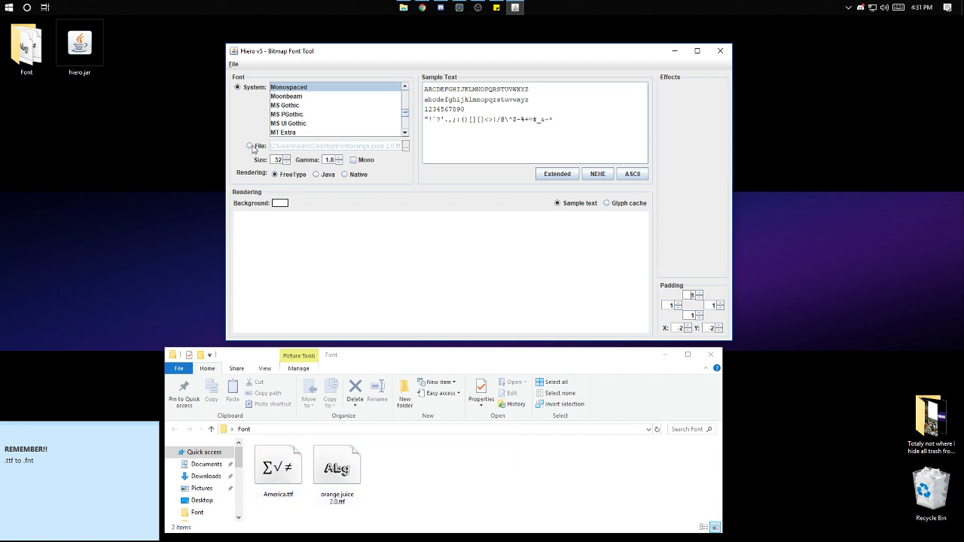
pyautogui.click(385, 145)
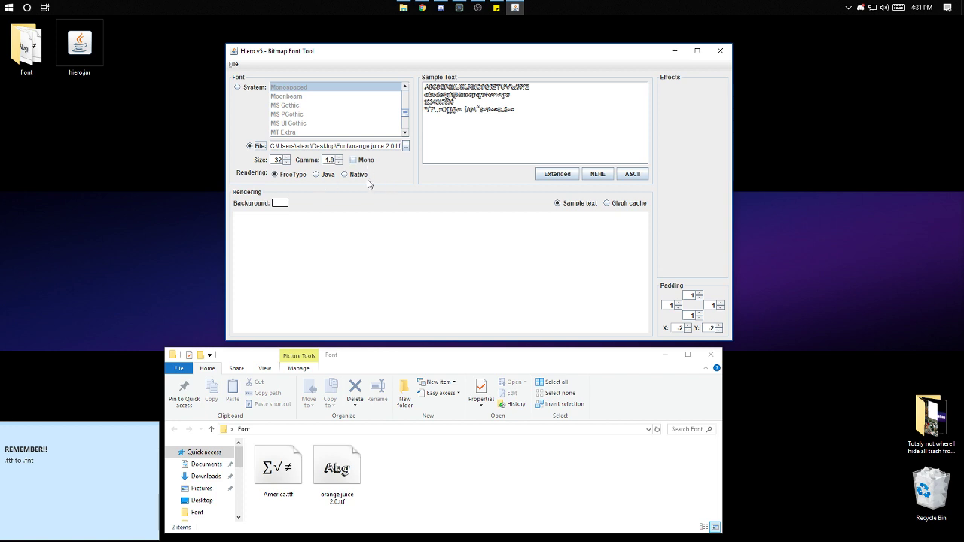
# Step: Switch to Java rendering, set the font size to 32, and make it bold
pyautogui.click(329, 175)
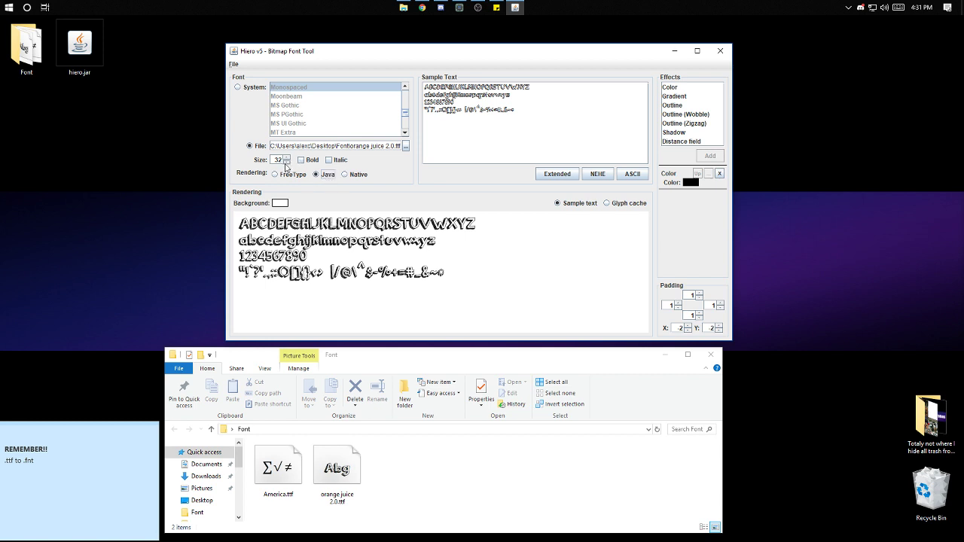
pyautogui.click(286, 162)
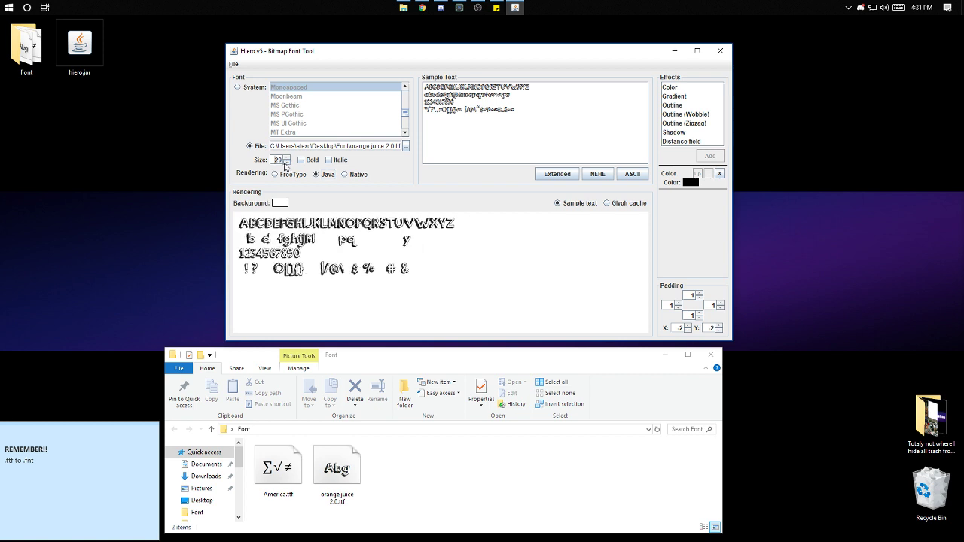
pyautogui.click(286, 162)
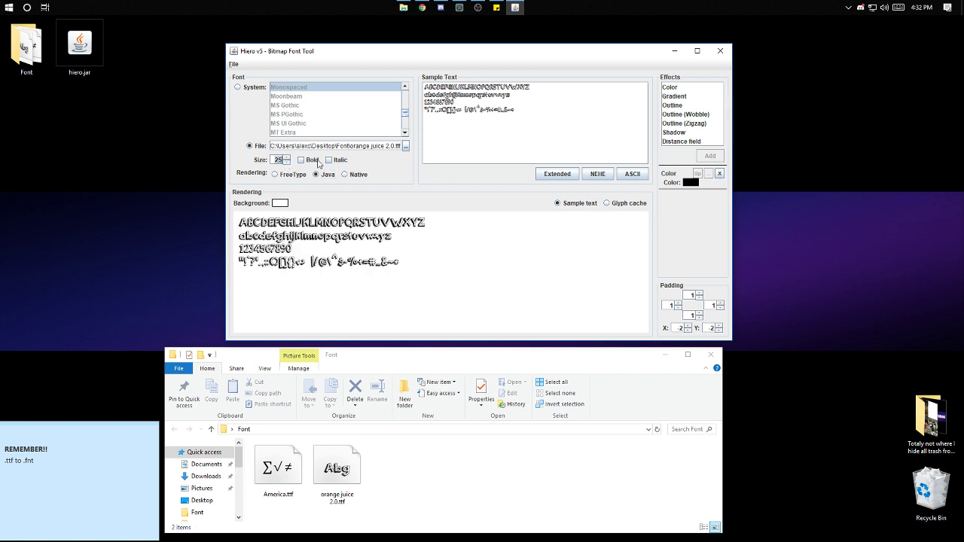
pyautogui.write('1')
pyautogui.press('BackSpace')
pyautogui.press('BackSpace')
pyautogui.write('31')
pyautogui.click(303, 161)
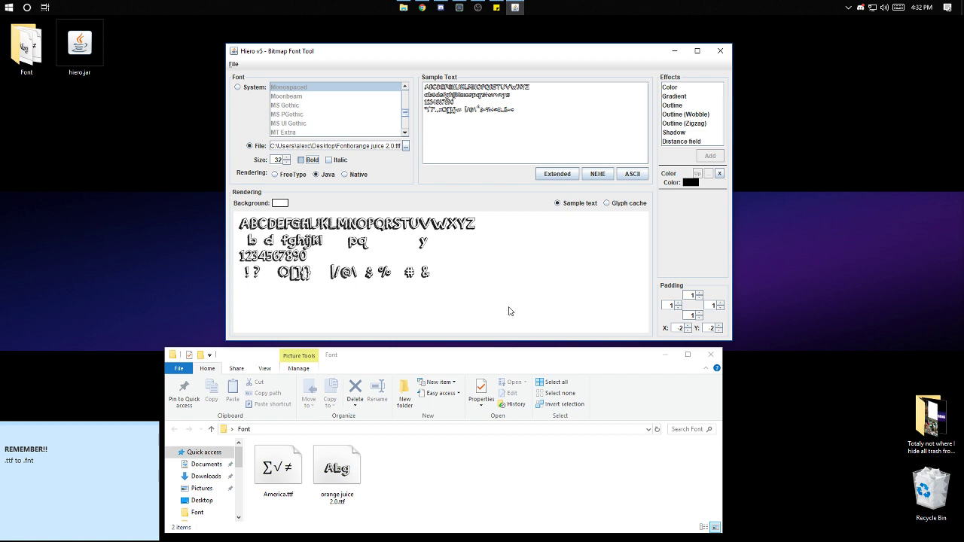
pyautogui.click(301, 159)
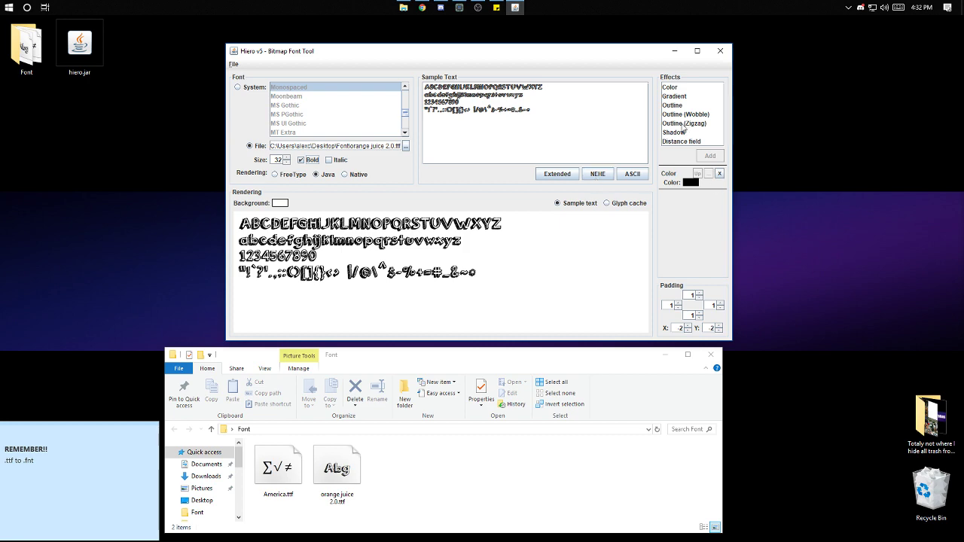
# Step: Open the Color effect's chooser and confirm black as the glyph colour
pyautogui.click(689, 184)
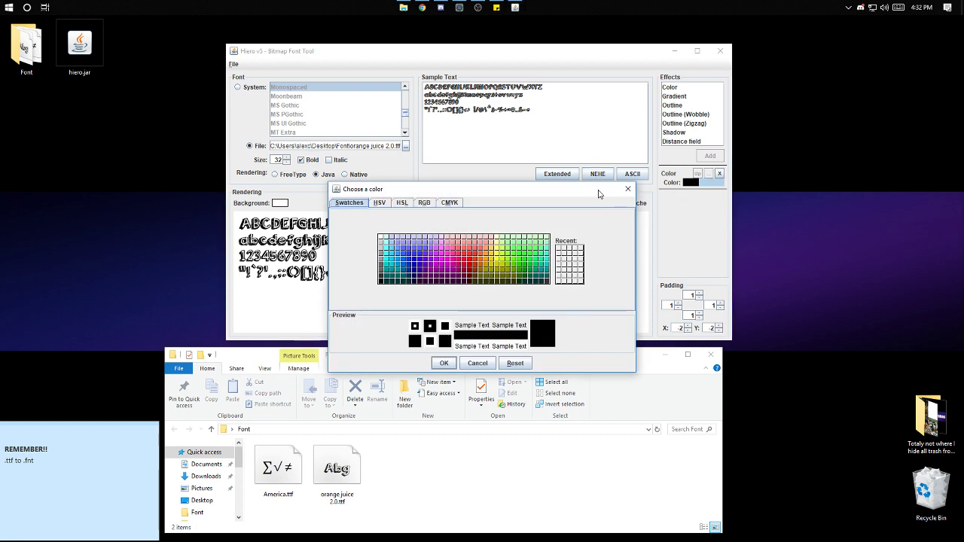
pyautogui.moveTo(409, 192)
pyautogui.mouseDown()
pyautogui.moveTo(473, 114)
pyautogui.moveTo(603, 152)
pyautogui.mouseUp()
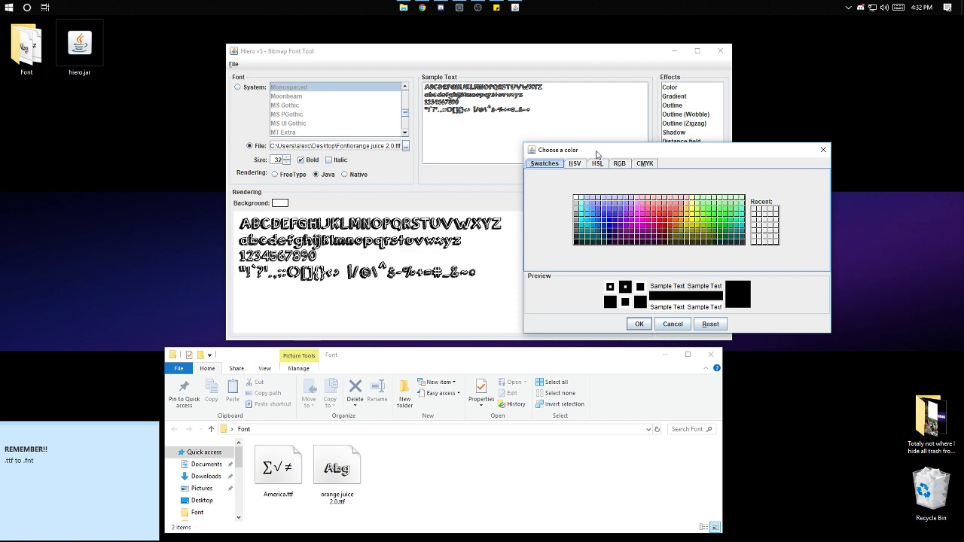
pyautogui.click(821, 151)
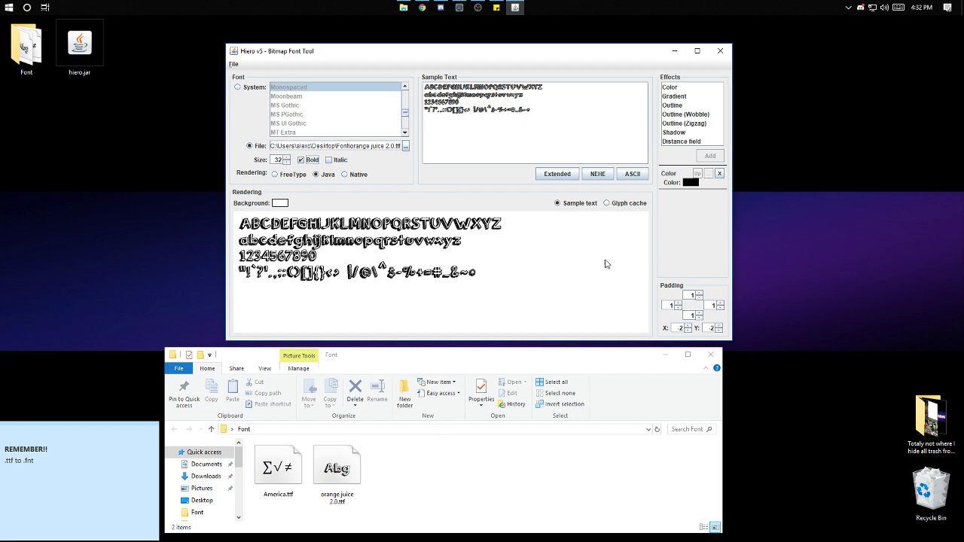
# Step: Add and remove a Gradient effect, then add and remove a Distance field effect
pyautogui.click(682, 97)
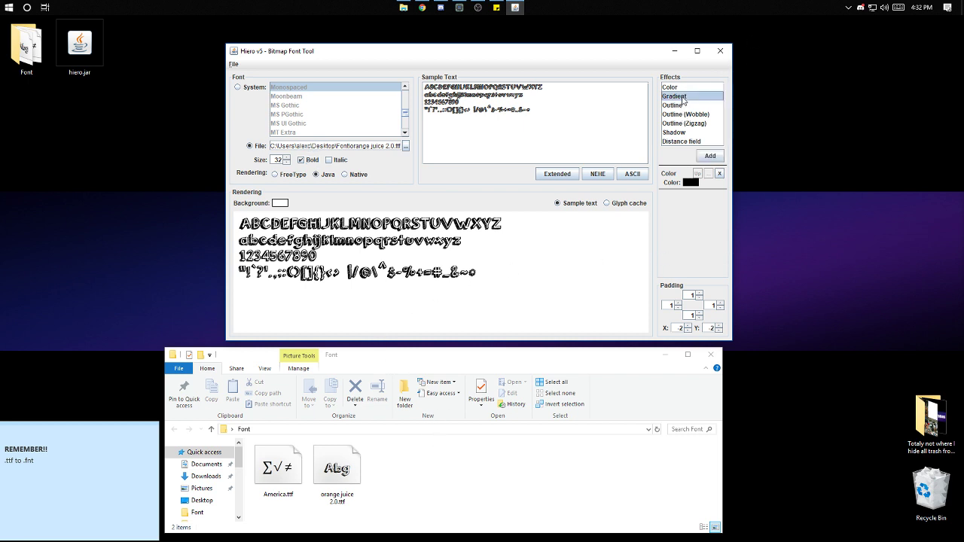
pyautogui.click(710, 155)
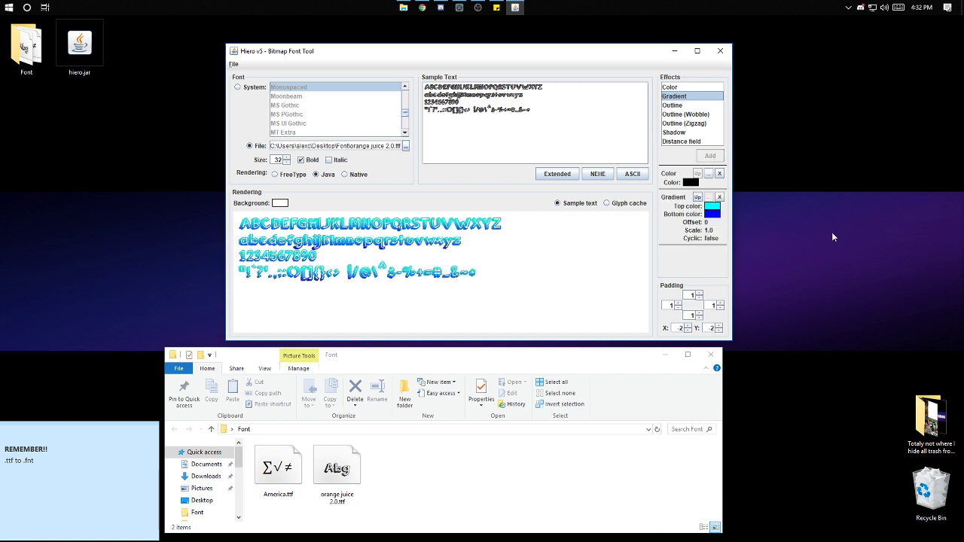
pyautogui.click(712, 206)
pyautogui.click(719, 197)
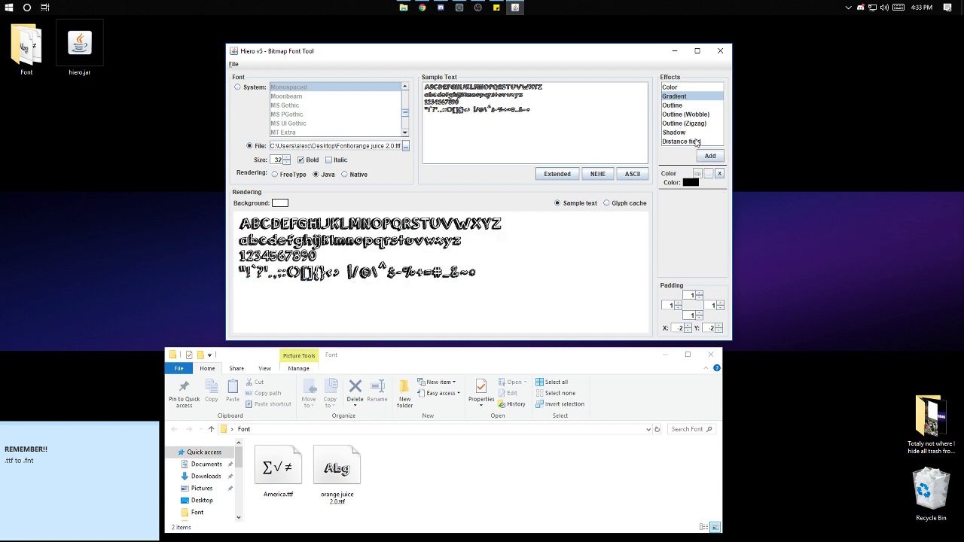
pyautogui.click(684, 142)
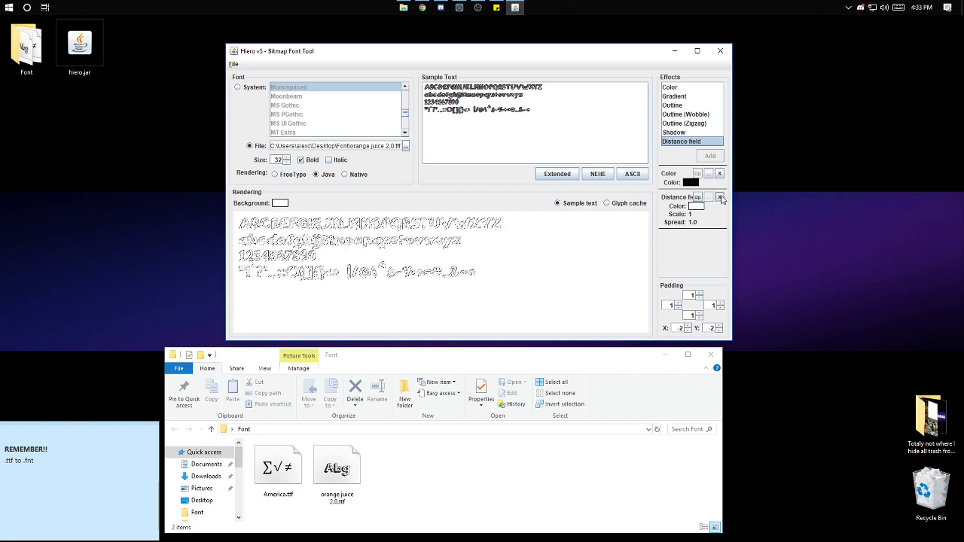
pyautogui.click(720, 197)
# Step: Save the BMFont text files as orange.fnt in the Desktop Font folder
pyautogui.click(234, 65)
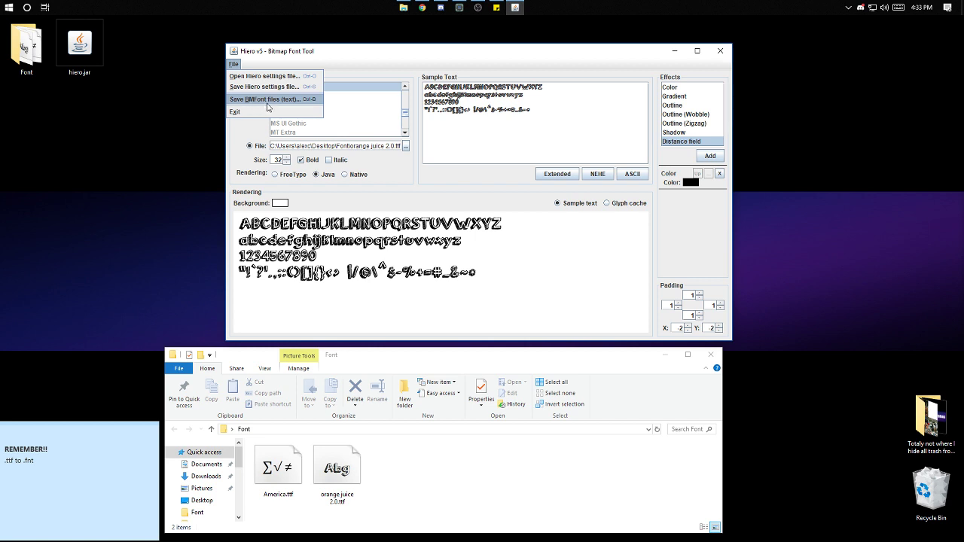
pyautogui.click(271, 100)
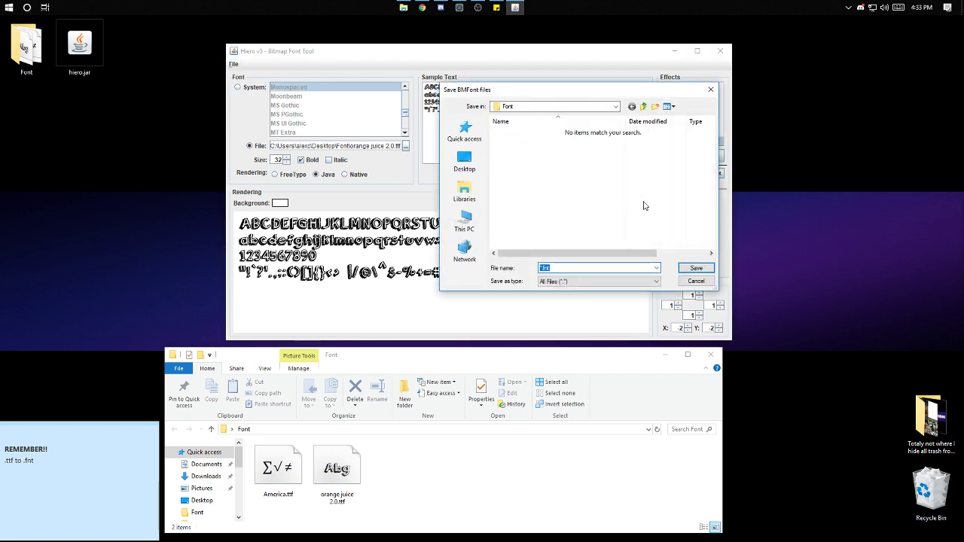
pyautogui.click(463, 160)
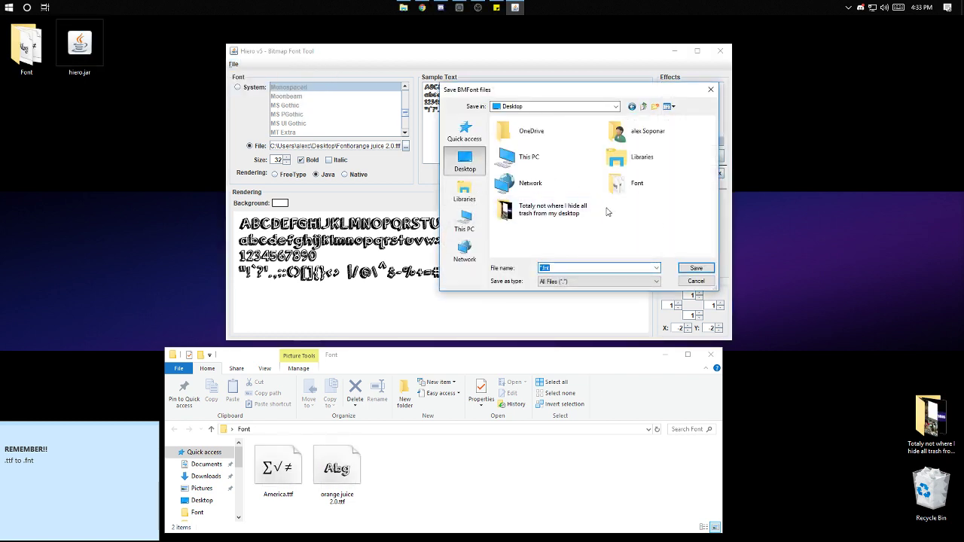
pyautogui.click(620, 191)
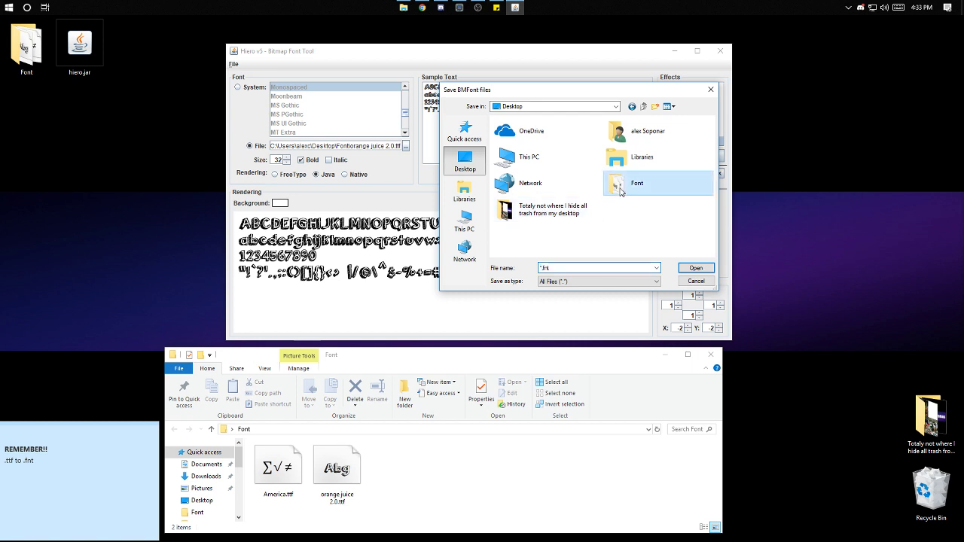
pyautogui.doubleClick(621, 189)
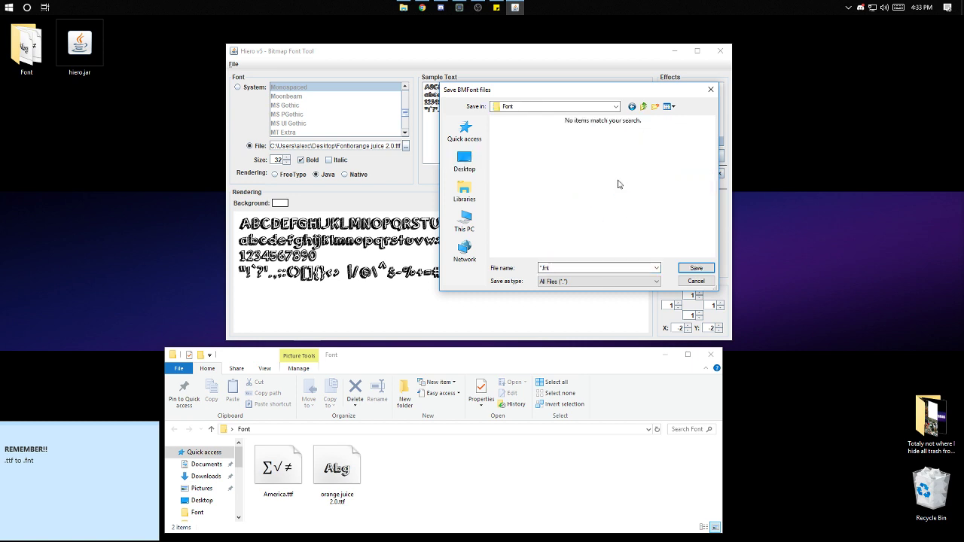
pyautogui.doubleClick(544, 267)
pyautogui.write('orange')
pyautogui.click(694, 268)
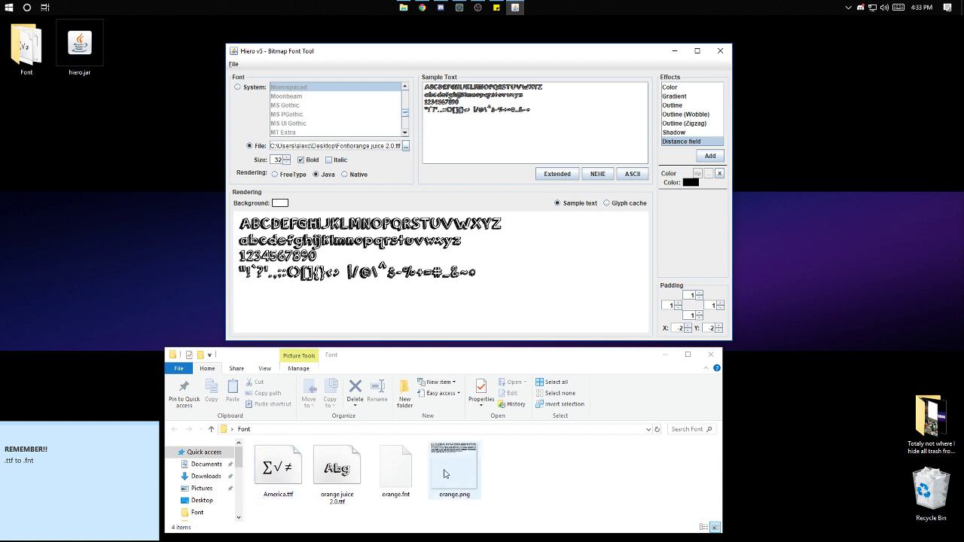
# Step: Select the new orange.fnt and orange.png files in the Font folder
pyautogui.moveTo(516, 475); pyautogui.dragTo(409, 476)
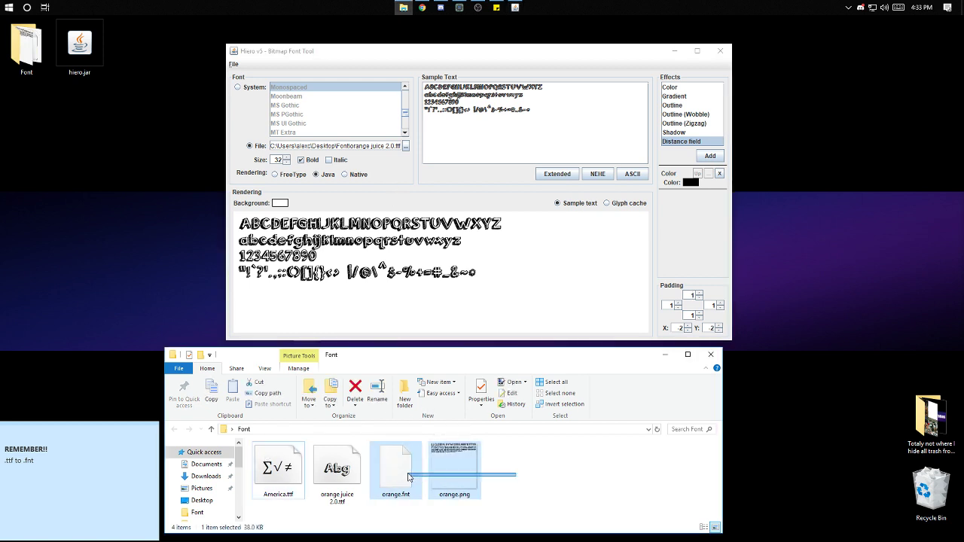
pyautogui.click(473, 481)
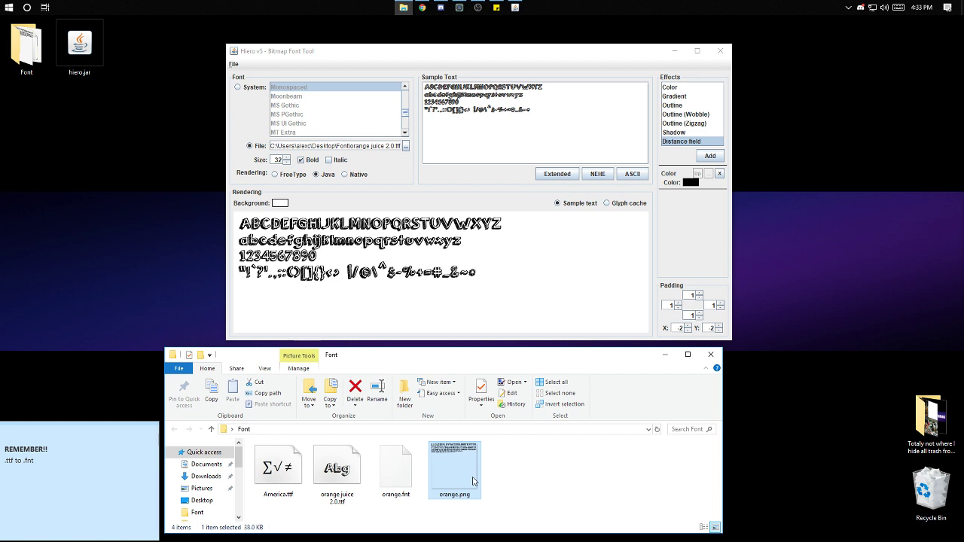
pyautogui.click(396, 485)
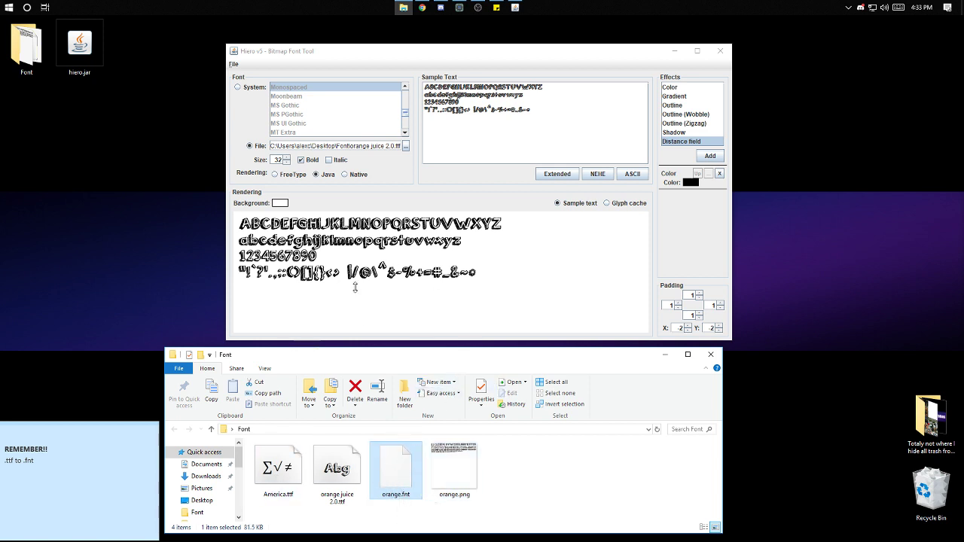
# Step: Load America.ttf as the font source with Bold turned off
pyautogui.click(405, 145)
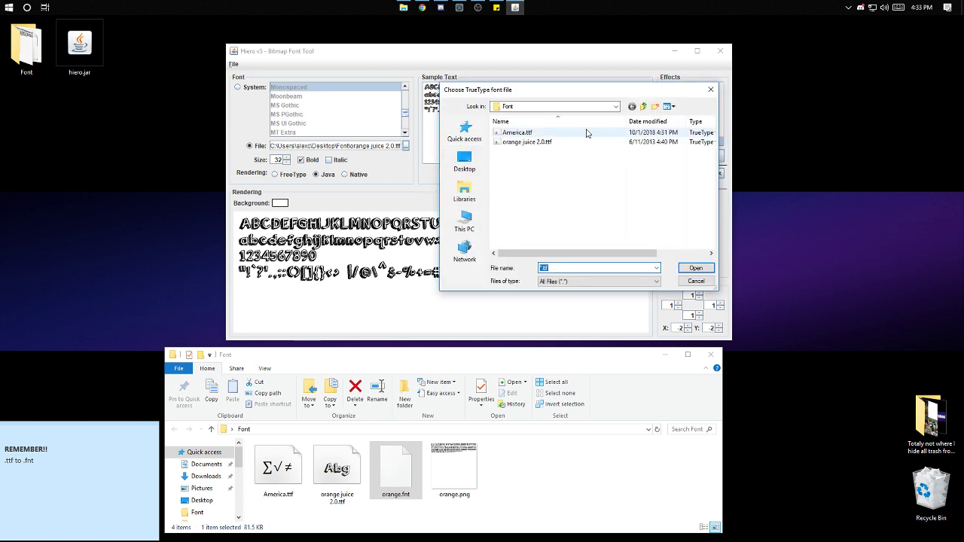
pyautogui.doubleClick(548, 133)
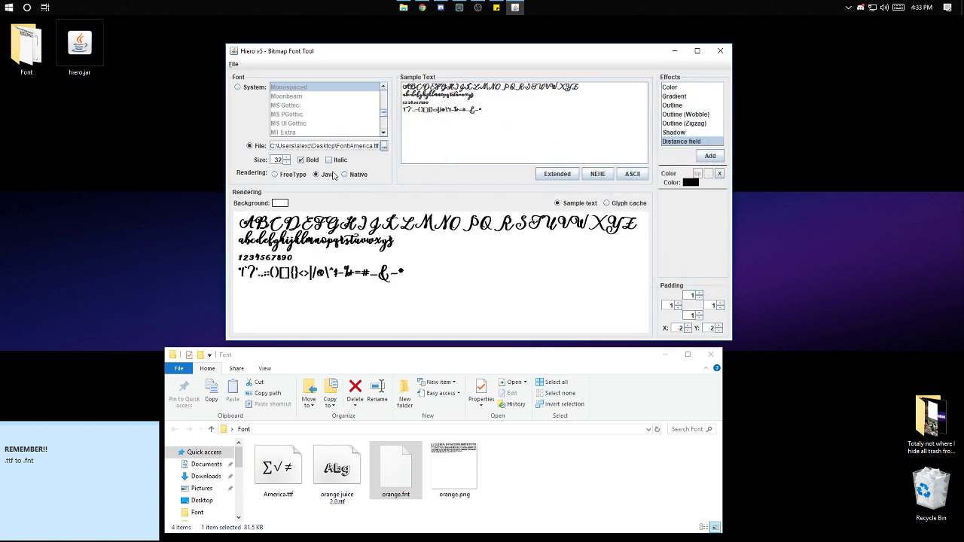
pyautogui.click(300, 159)
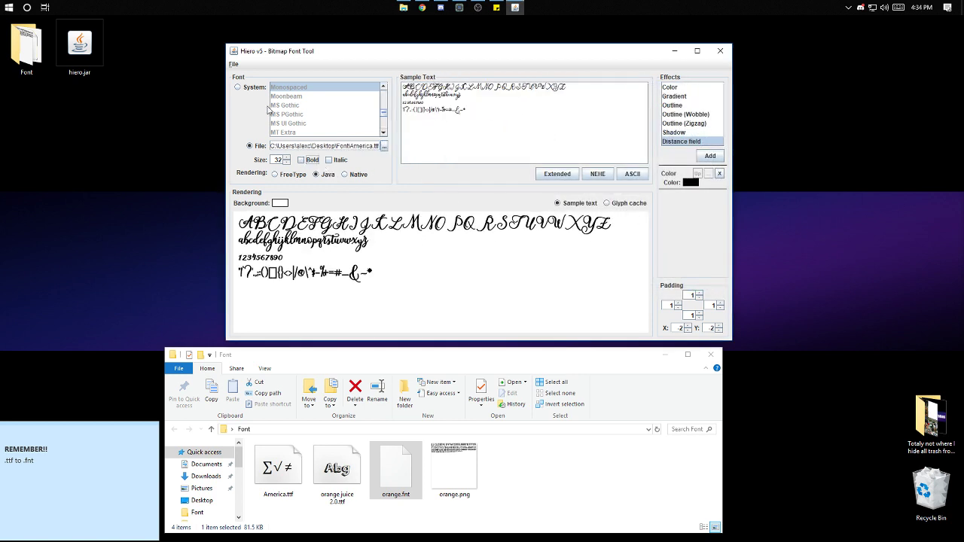
# Step: Save the BMFont files as America.fnt in the Font folder
pyautogui.click(233, 64)
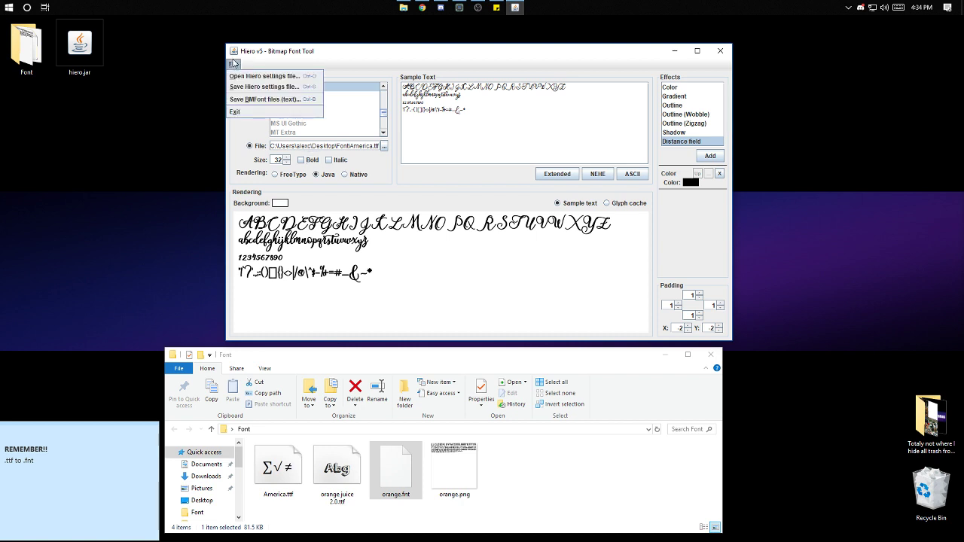
pyautogui.click(277, 100)
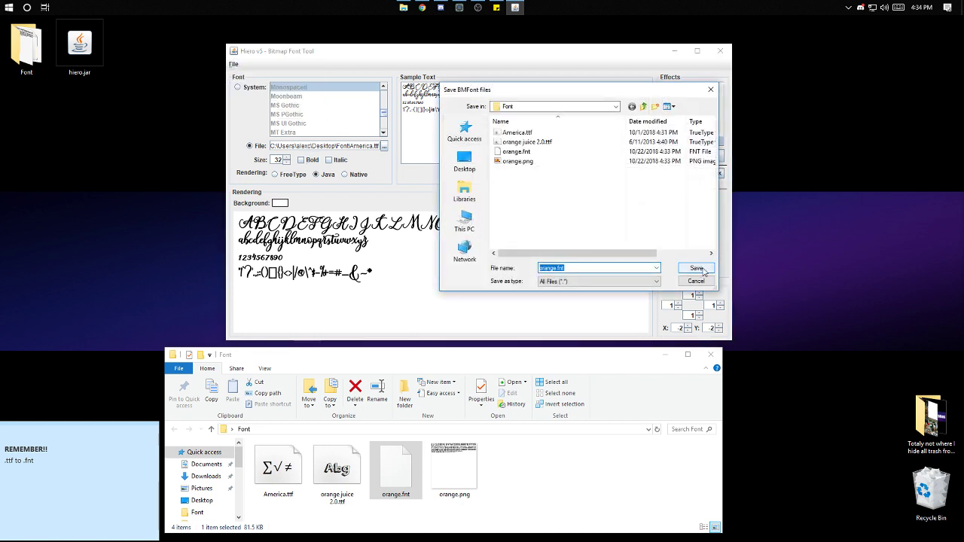
pyautogui.click(560, 268)
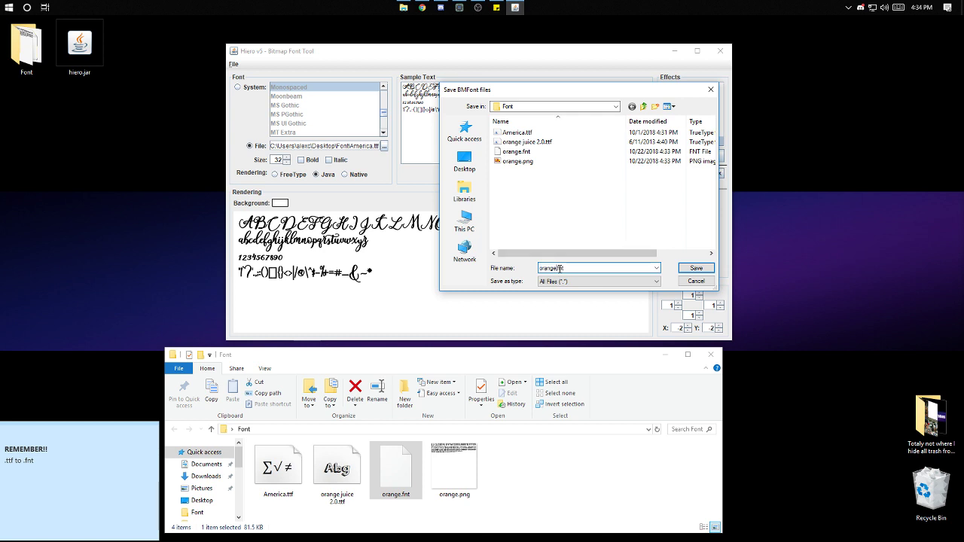
pyautogui.press('BackSpace')
pyautogui.press('BackSpace')
pyautogui.press('BackSpace')
pyautogui.write('rica')
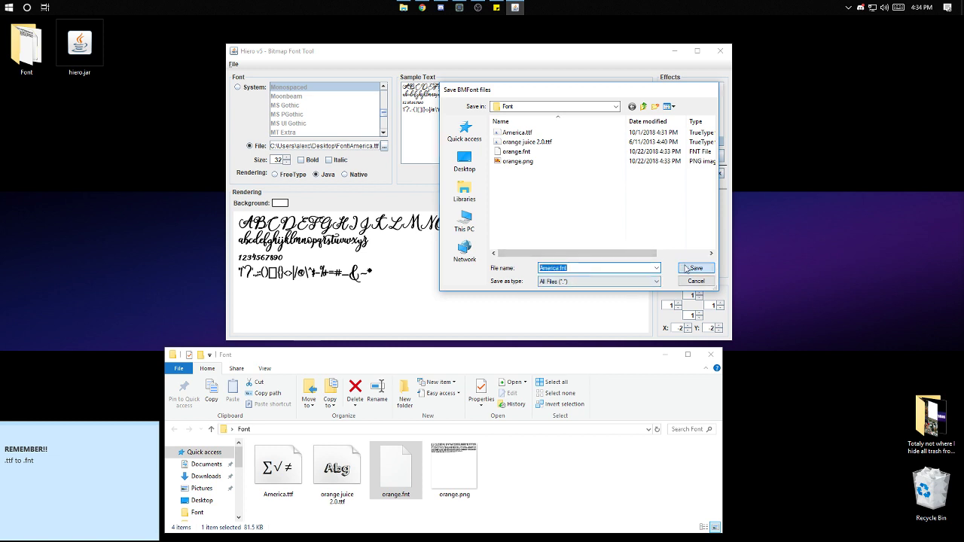
pyautogui.click(693, 269)
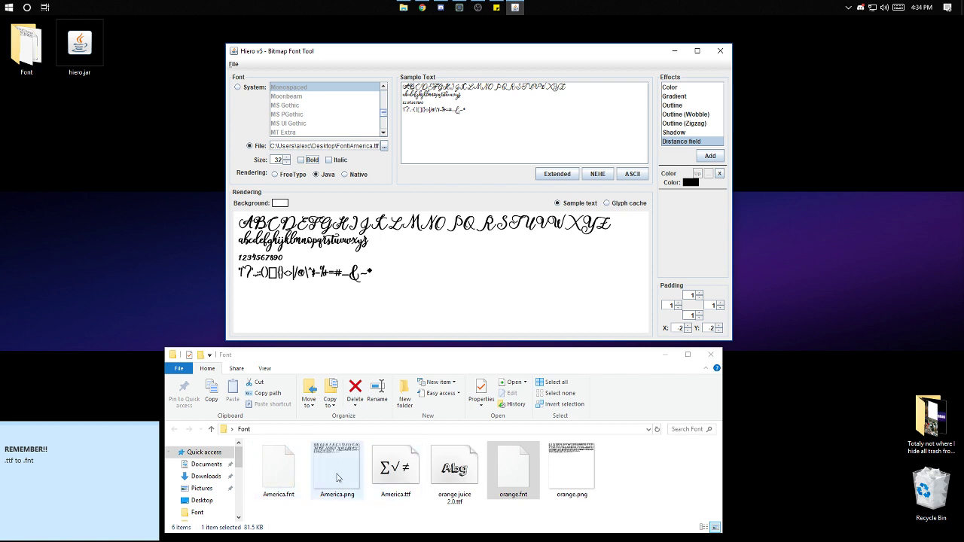
# Step: Close Hiero and minimise the Font folder window
pyautogui.click(720, 50)
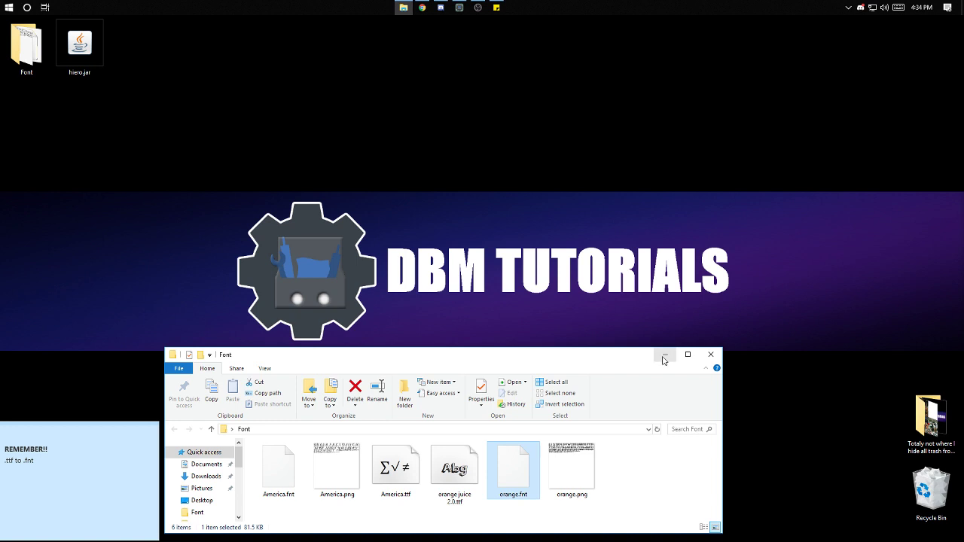
pyautogui.click(665, 356)
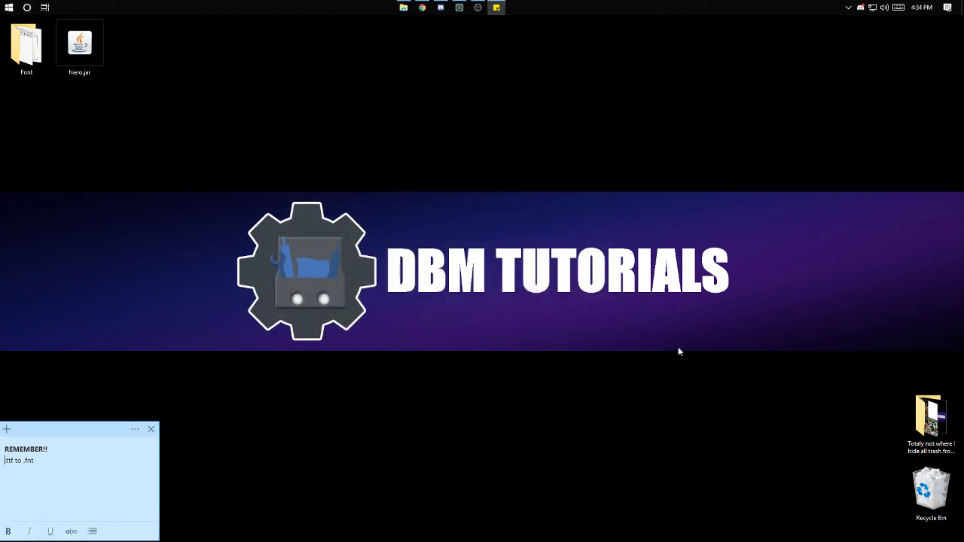
pyautogui.click(673, 348)
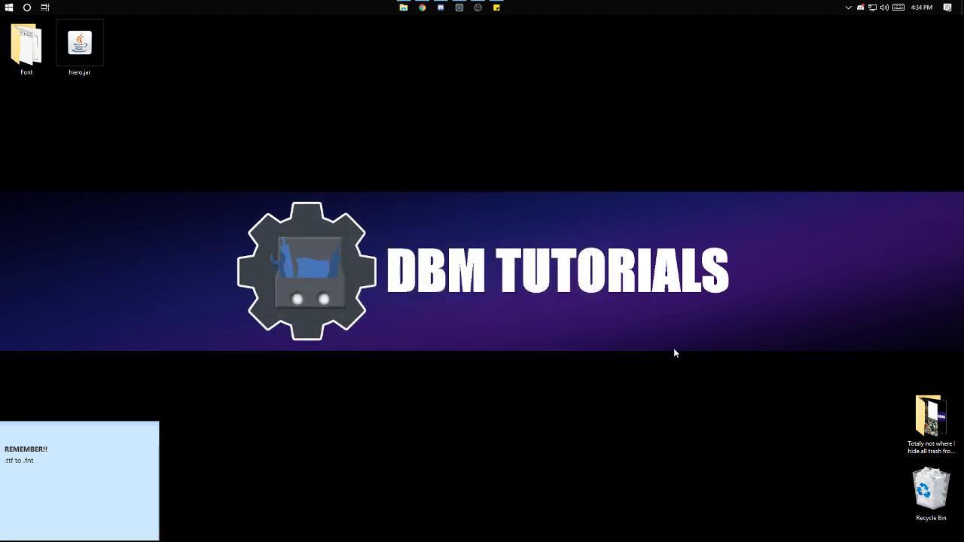